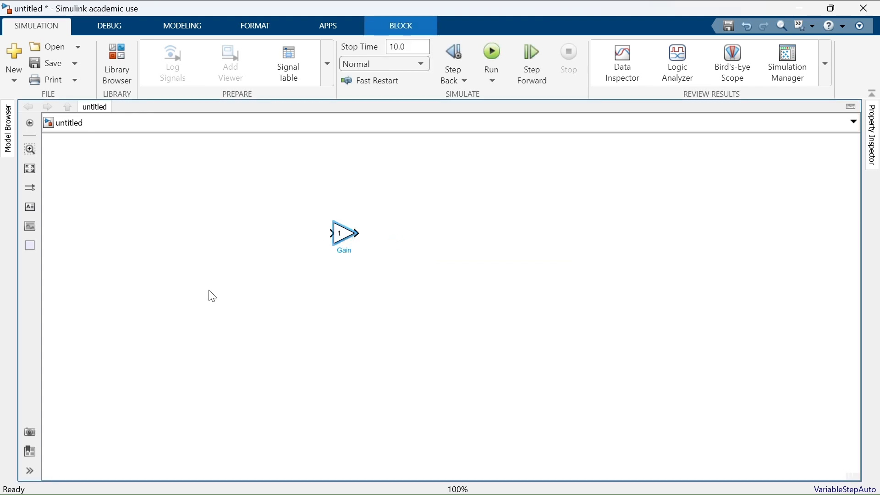
Step: Add a Constant block in front of the Gain block and connect its output to the Gain input
double_click(246, 262)
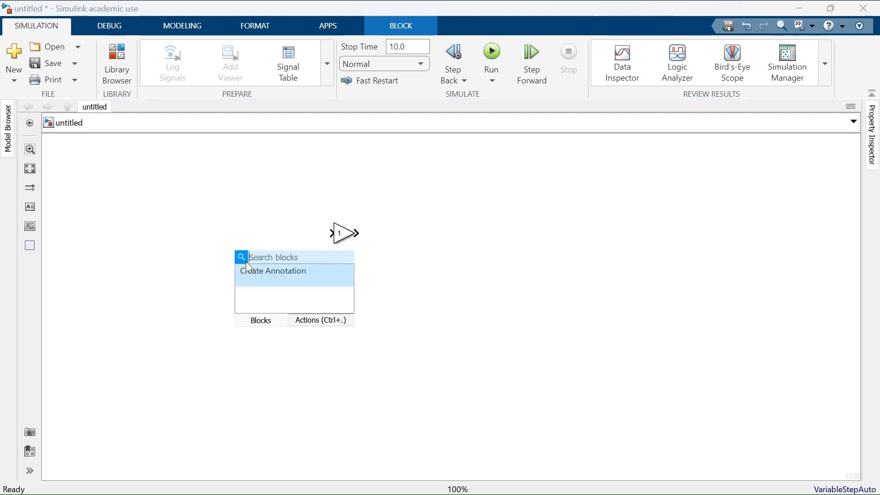
text(cons)
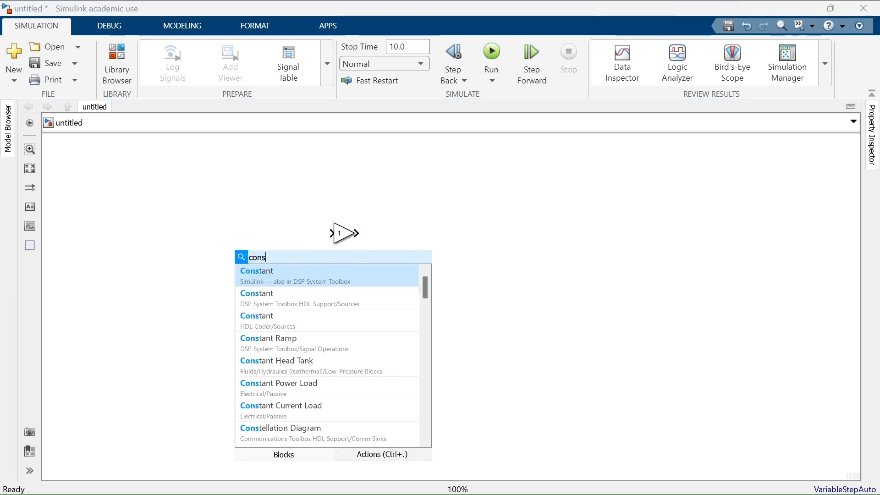
click(274, 284)
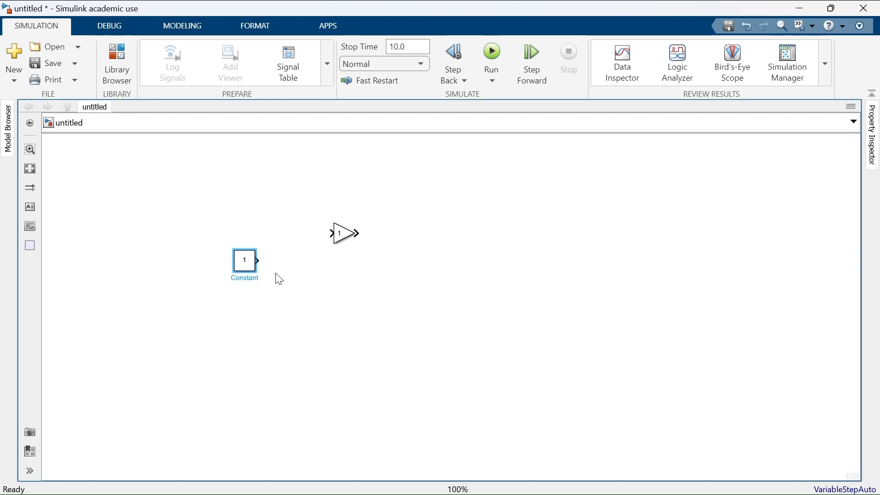
drag(244, 268, 289, 242)
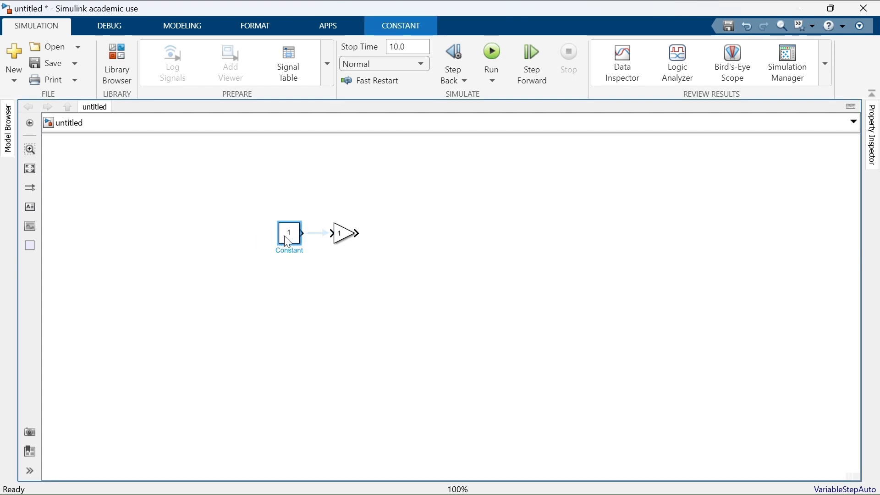
click(323, 242)
Step: Add a Simulink Scope block after the Gain block and connect the Gain output to it
double_click(406, 302)
text(s)
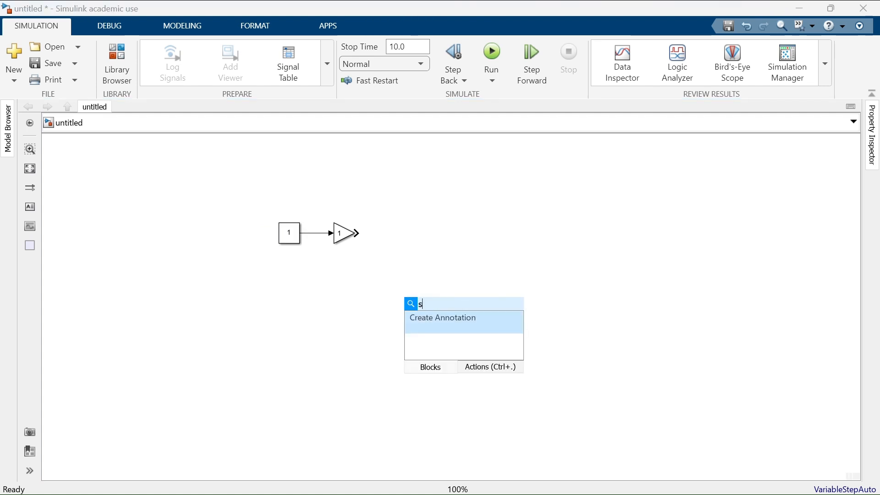
text(cop)
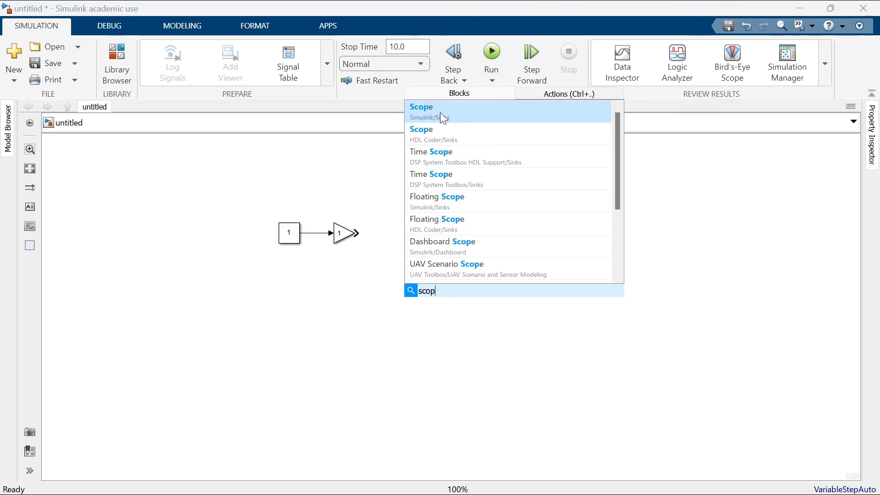
click(441, 113)
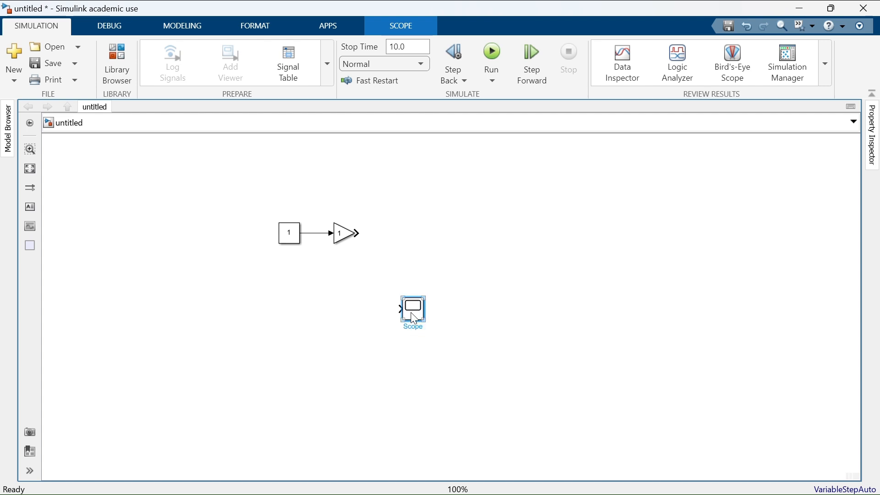
drag(415, 318, 415, 242)
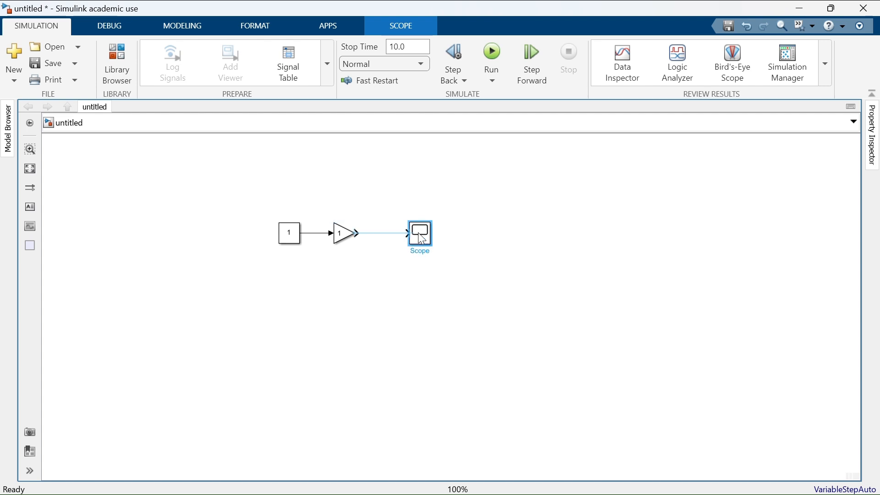
click(394, 235)
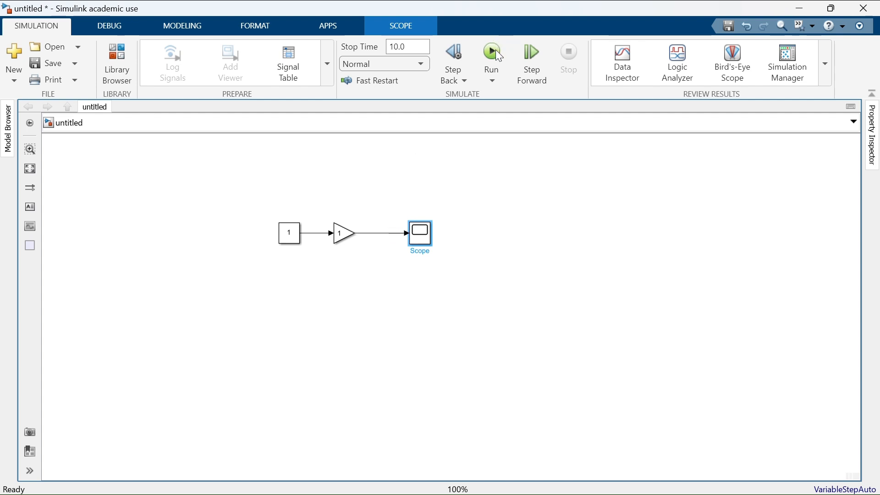
Step: Open the Scope display beside the block diagram and run the simulation
double_click(420, 237)
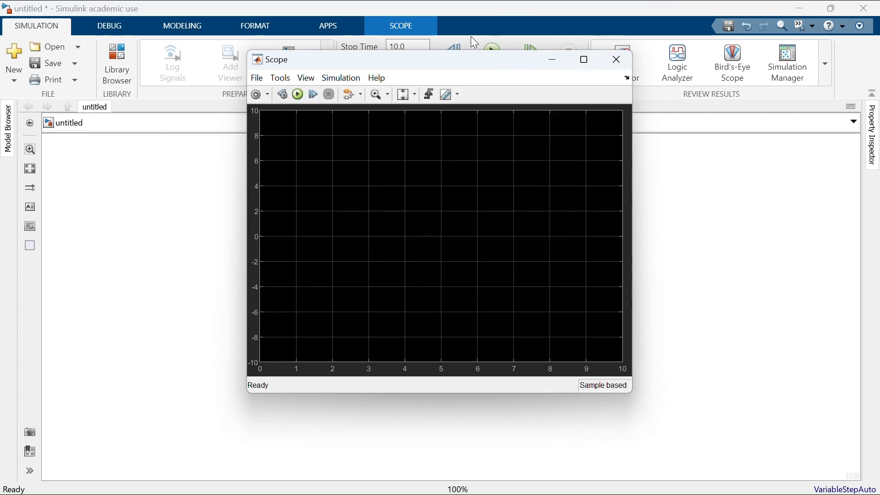
drag(463, 62, 682, 80)
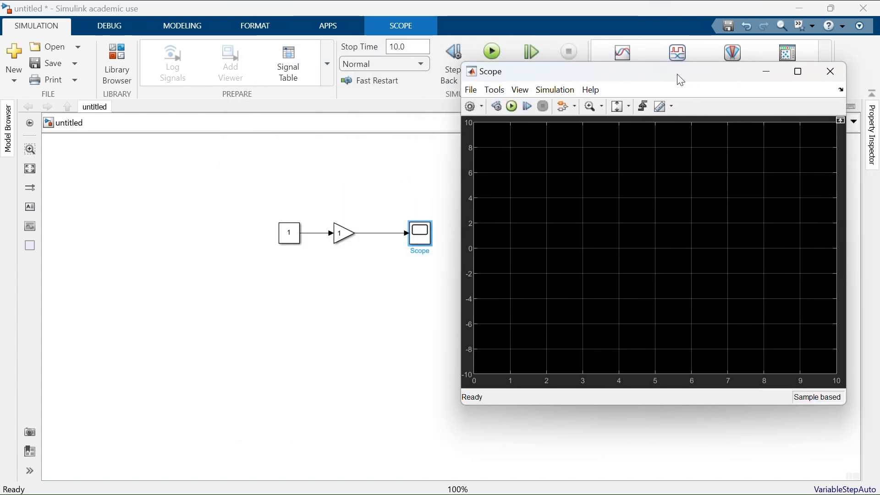
click(494, 53)
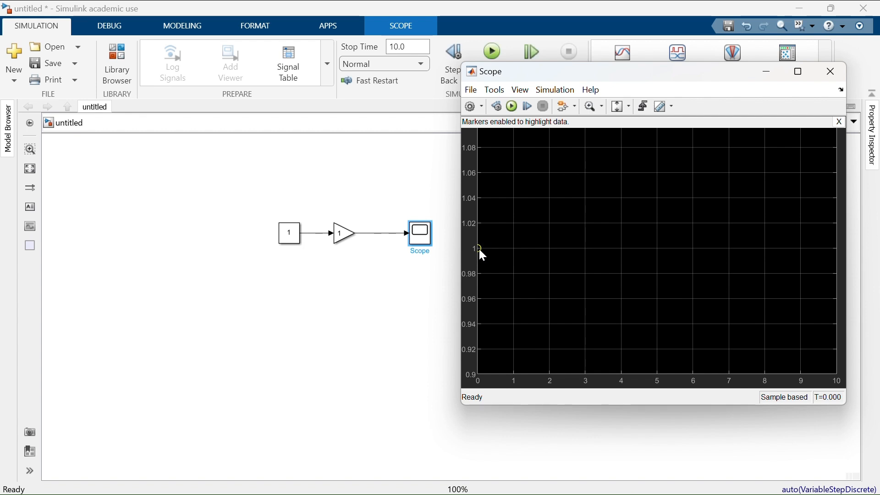
Step: Set the Gain block's gain to 5 and rerun the simulation with the Scope display open
click(341, 236)
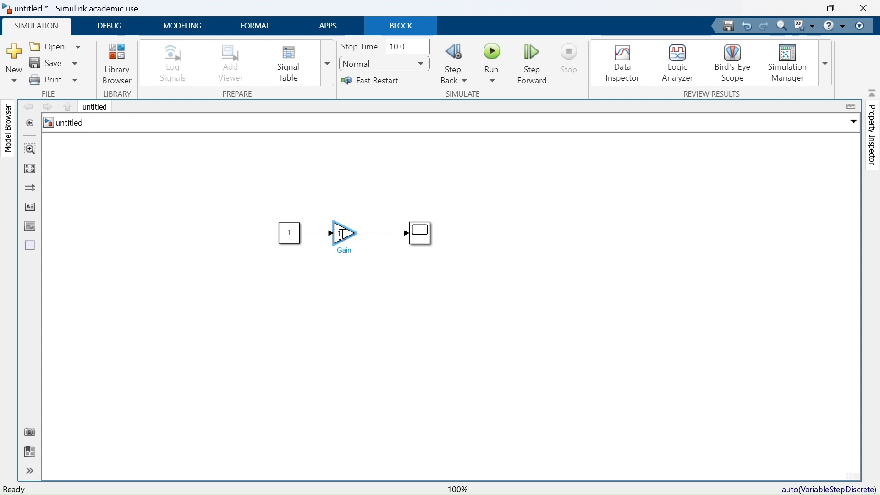
double_click(343, 235)
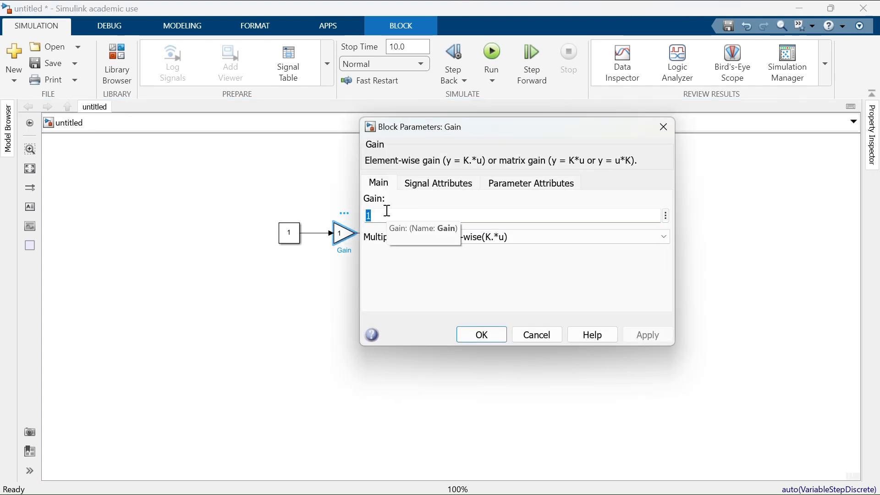
text(3)
key(BackSpace)
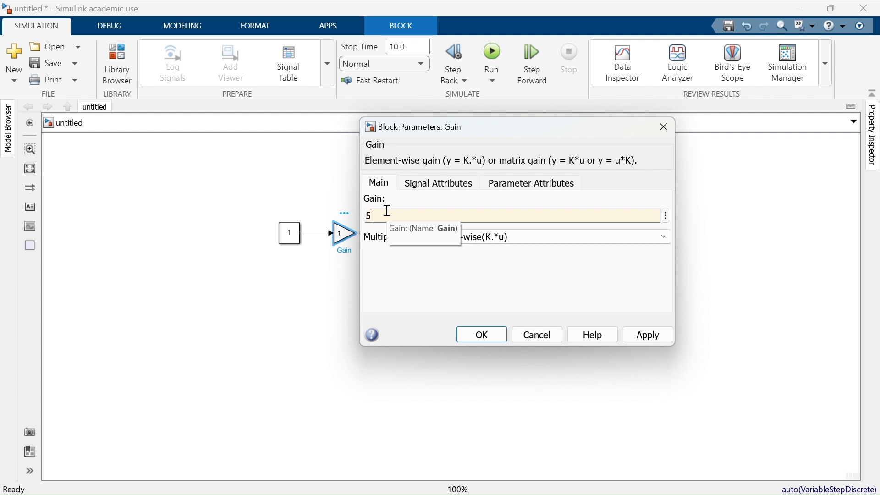
click(642, 337)
click(482, 338)
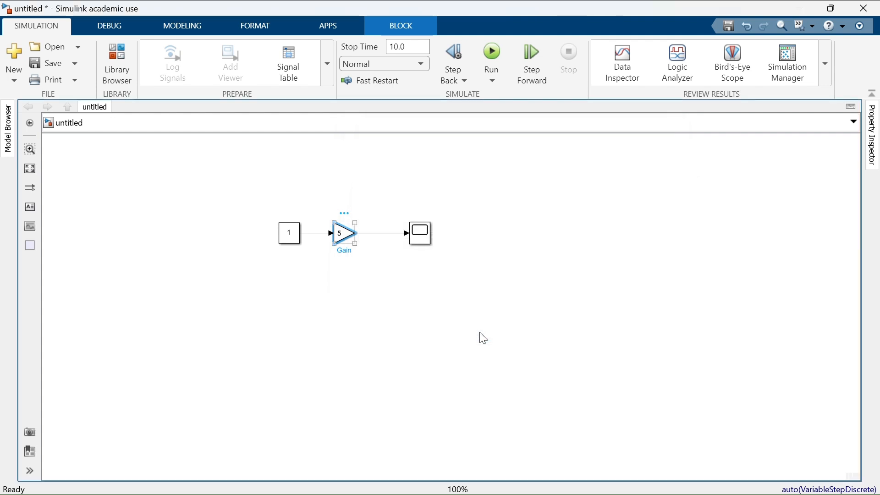
double_click(420, 232)
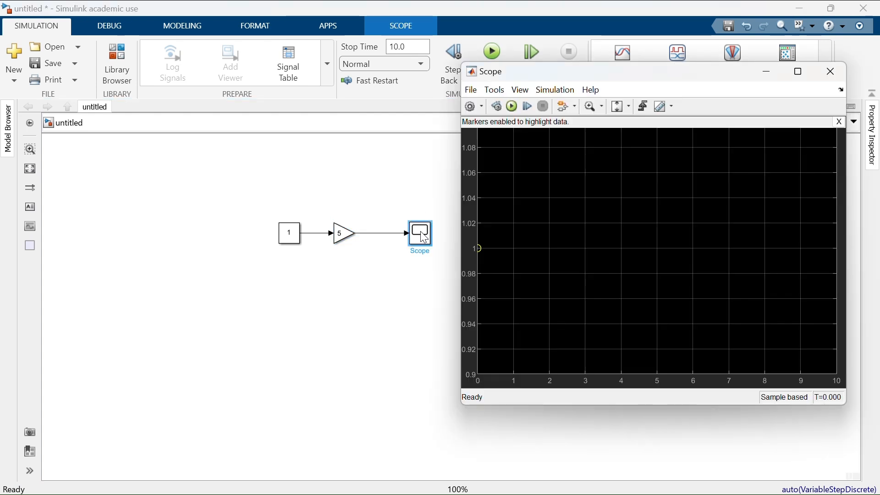
click(511, 107)
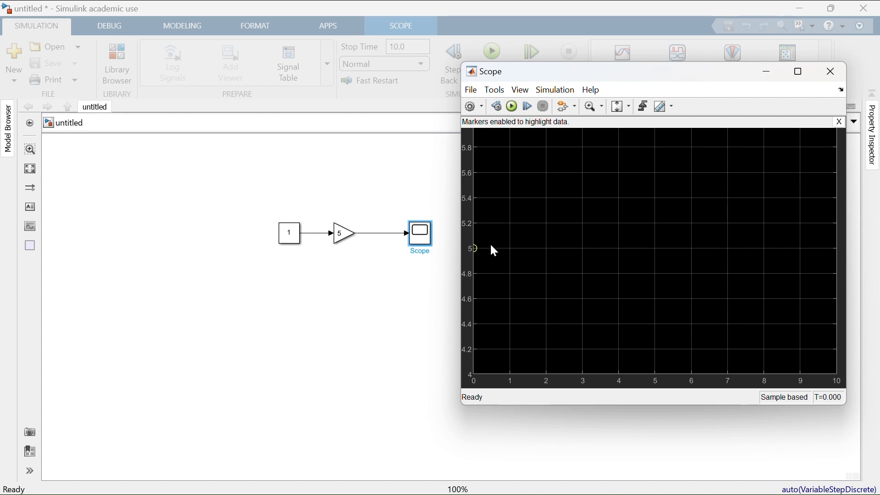
Step: Detach the Constant block from the Gain, move it above the signal line and comment it out
click(289, 240)
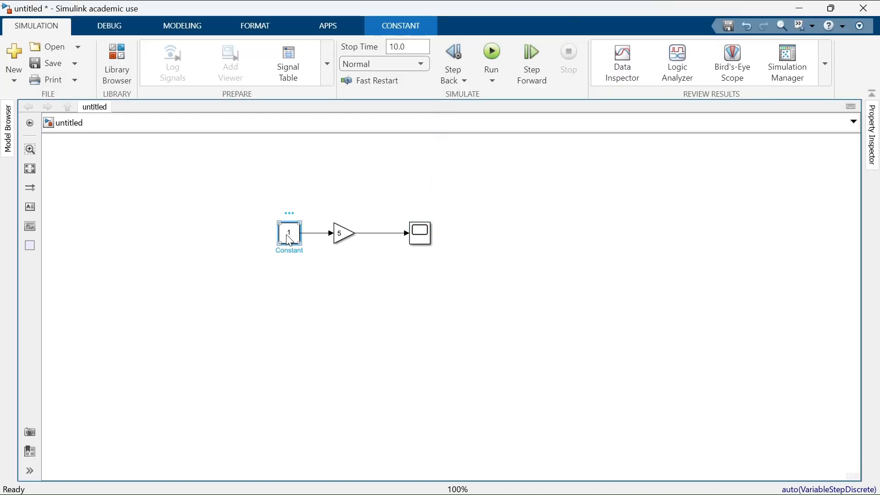
mouse_move(292, 213)
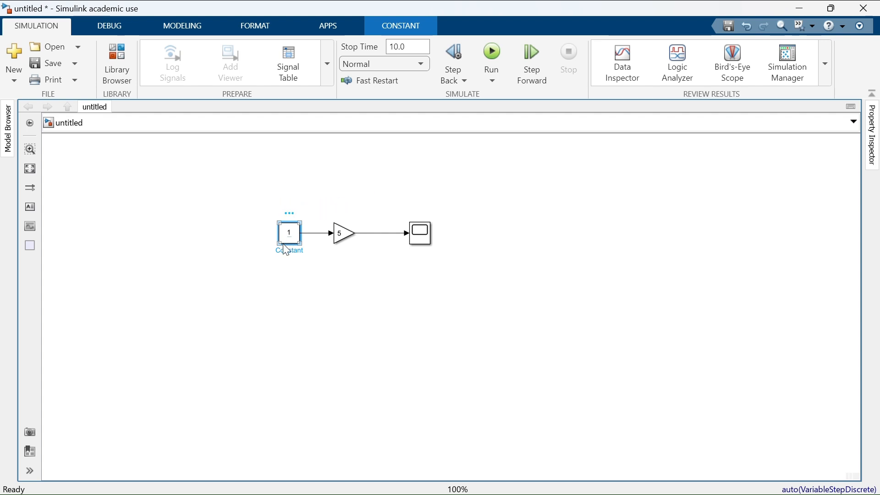
click(294, 290)
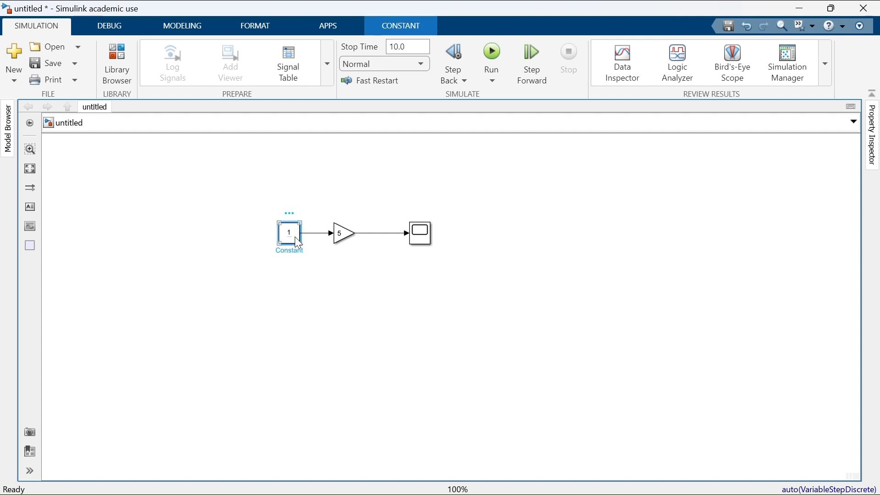
mouse_move(295, 237)
mouse_down()
mouse_move(276, 229)
mouse_move(282, 244)
mouse_move(290, 239)
mouse_up()
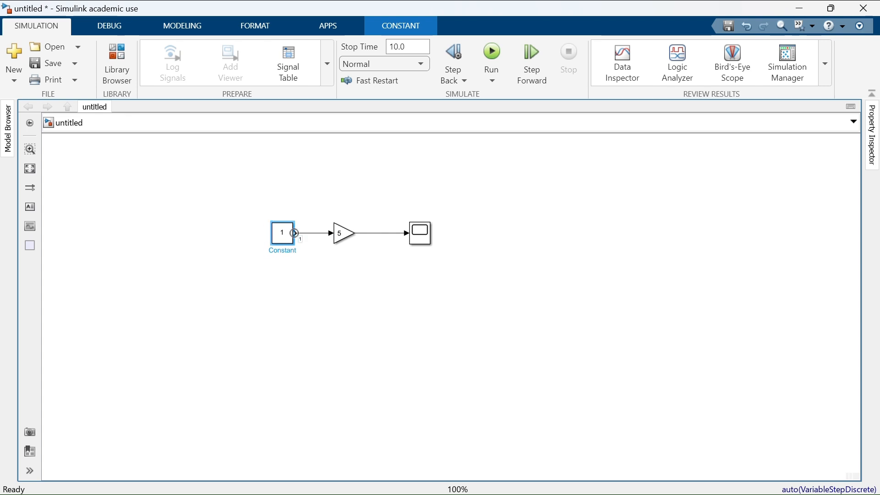
click(304, 237)
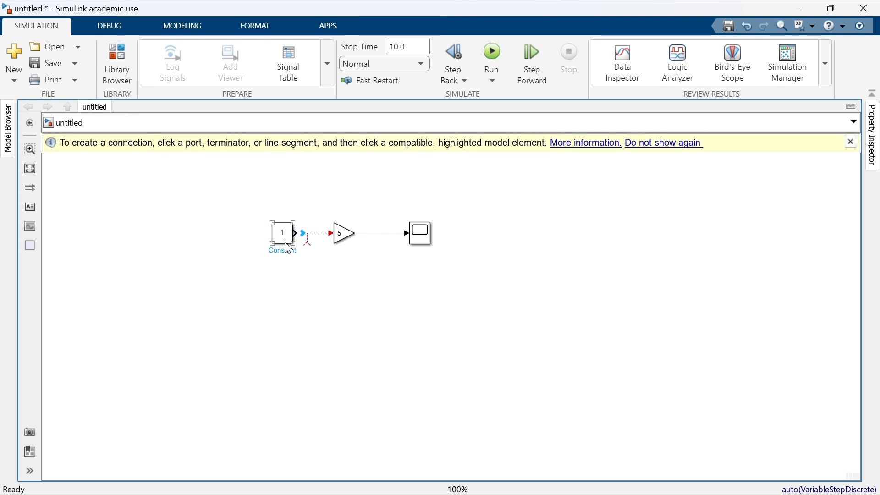
drag(302, 209, 310, 209)
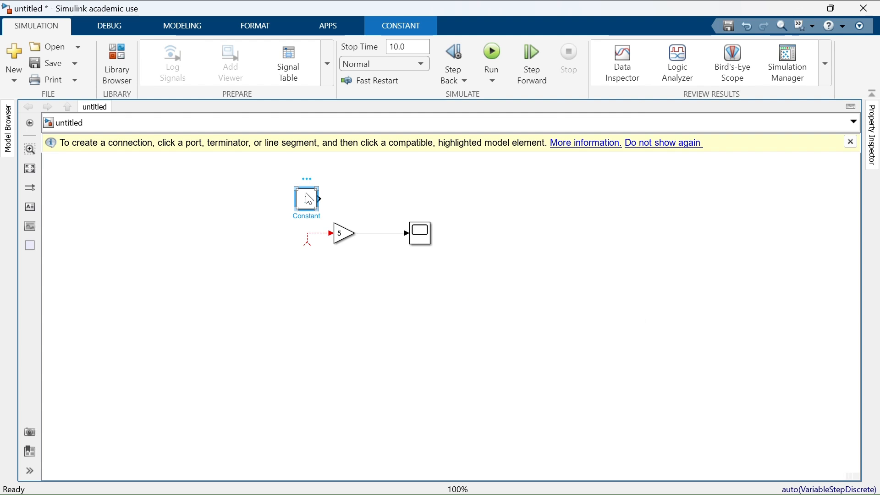
click(306, 179)
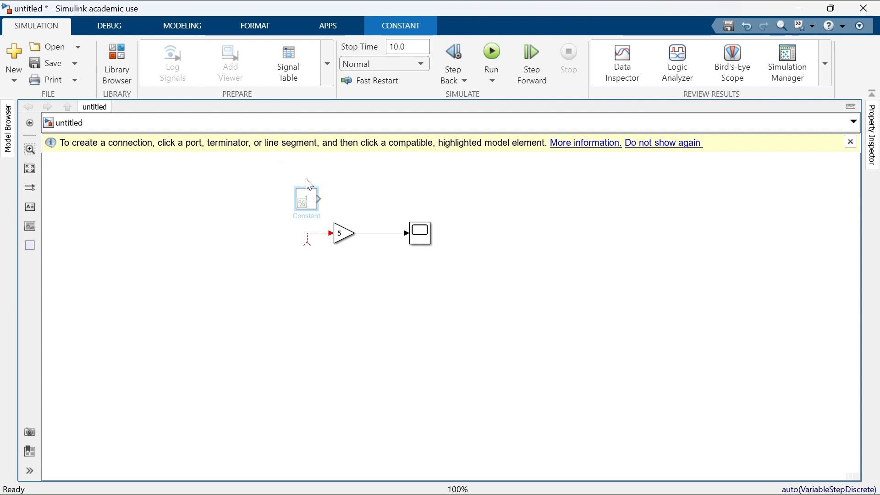
click(856, 144)
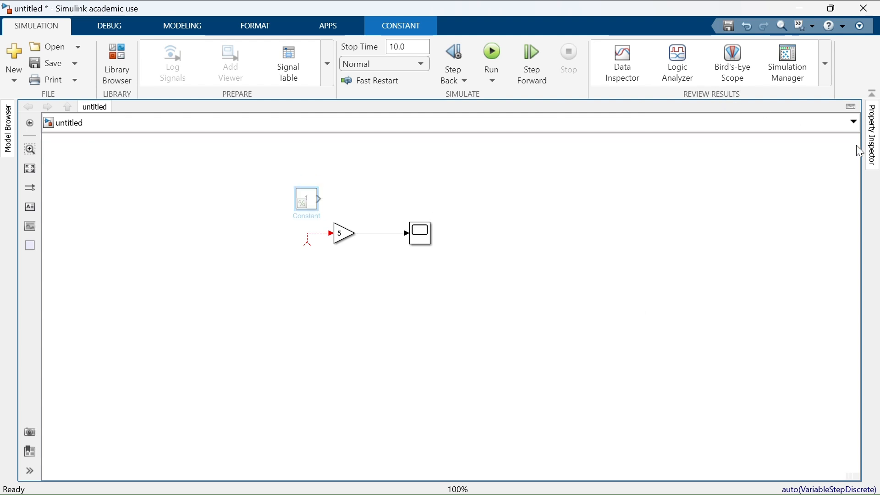
double_click(256, 284)
text(sin)
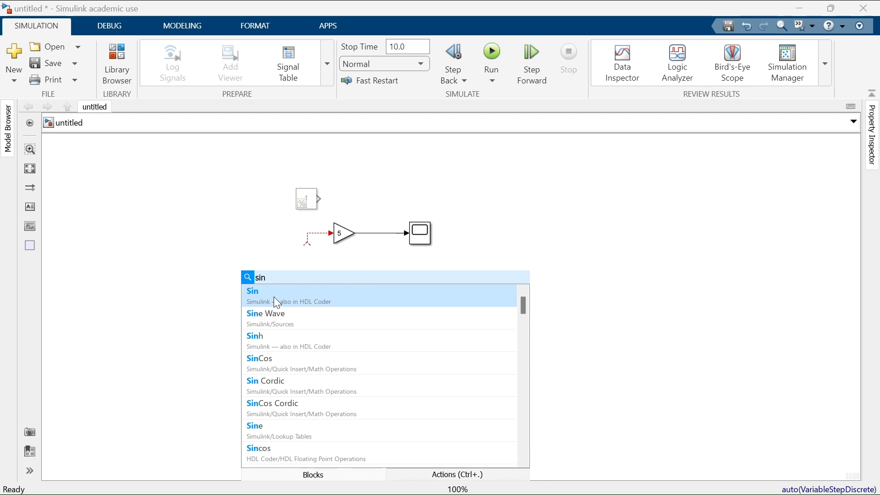
click(277, 299)
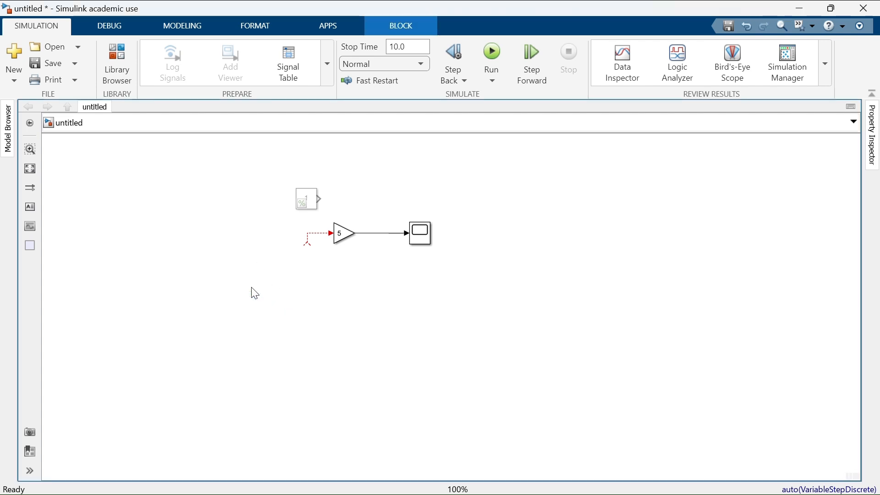
Step: Add a Sine Wave source block in front of the Gain block and connect it to the Gain input
double_click(255, 293)
text(sin)
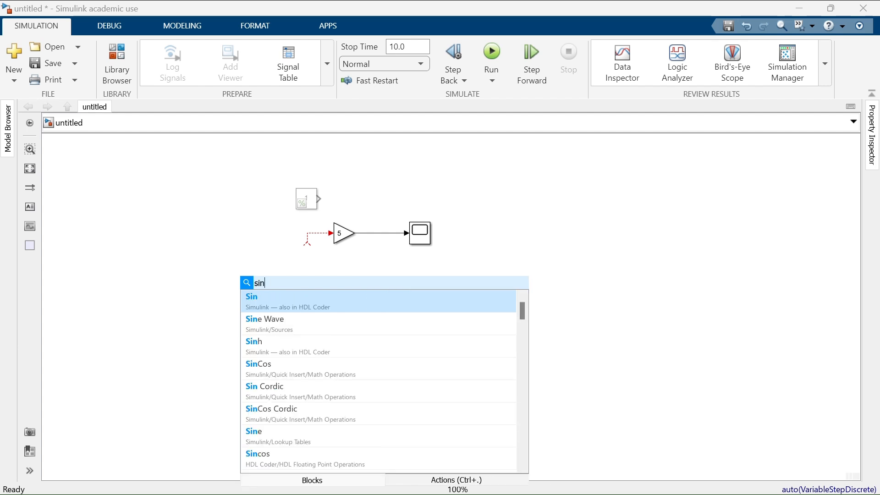
click(276, 326)
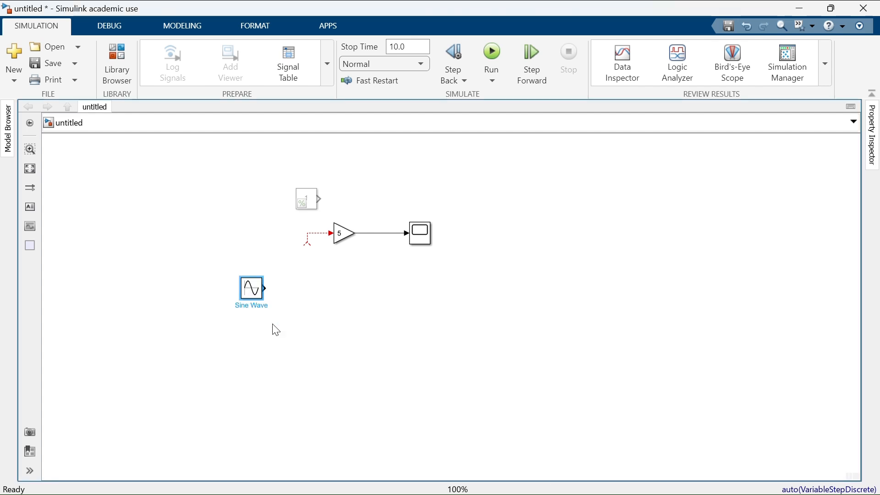
drag(256, 291, 274, 237)
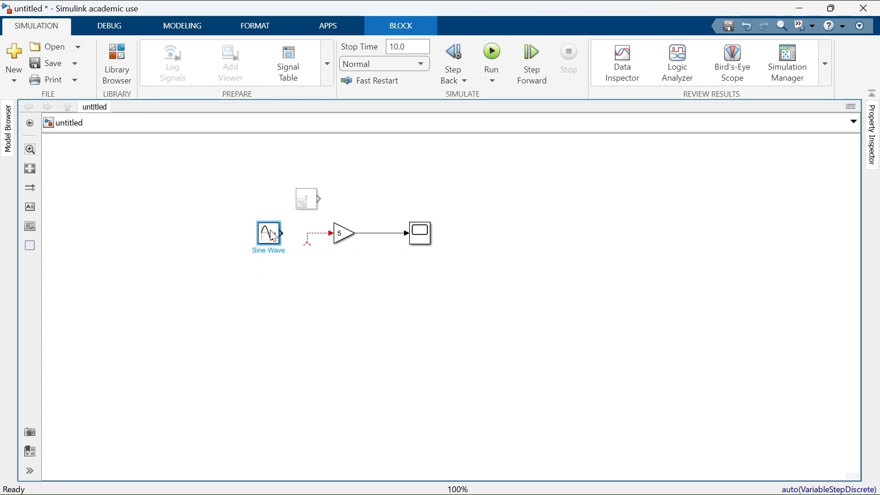
click(308, 243)
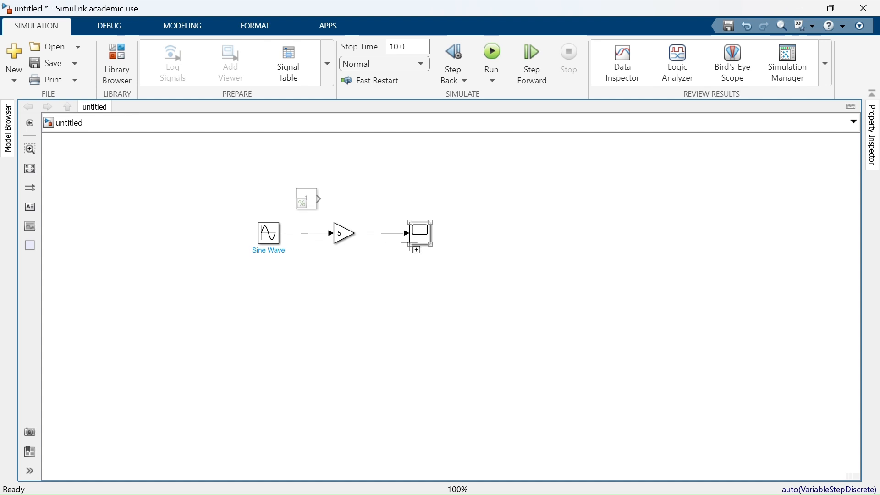
Step: Branch the Sine Wave signal below the Gain block into a second Scope input and align the Scope with the Gain output
drag(417, 247, 294, 235)
drag(384, 216, 371, 271)
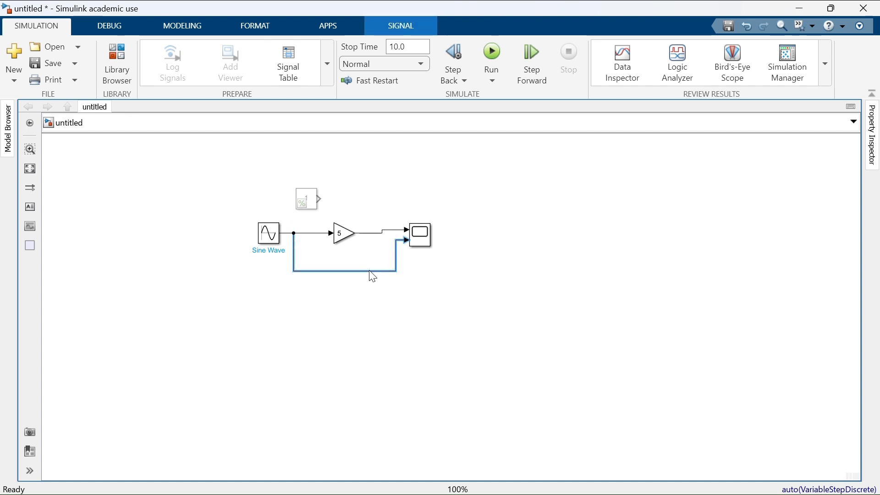
drag(418, 237, 418, 240)
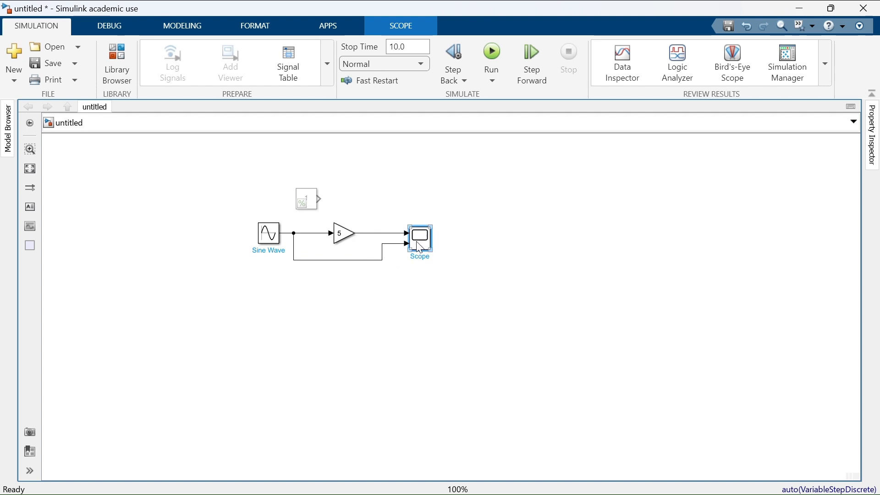
Step: Open the Scope display and run the simulation to compare the sine wave with its amplified signal
double_click(419, 247)
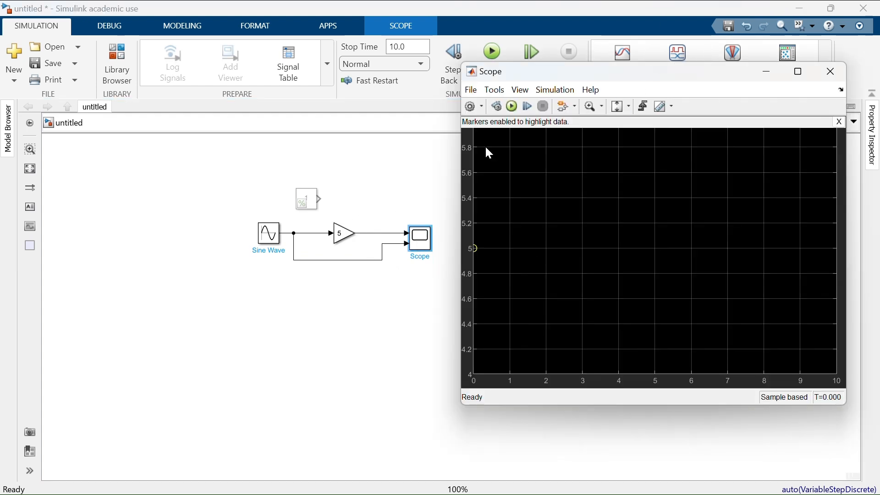
click(513, 106)
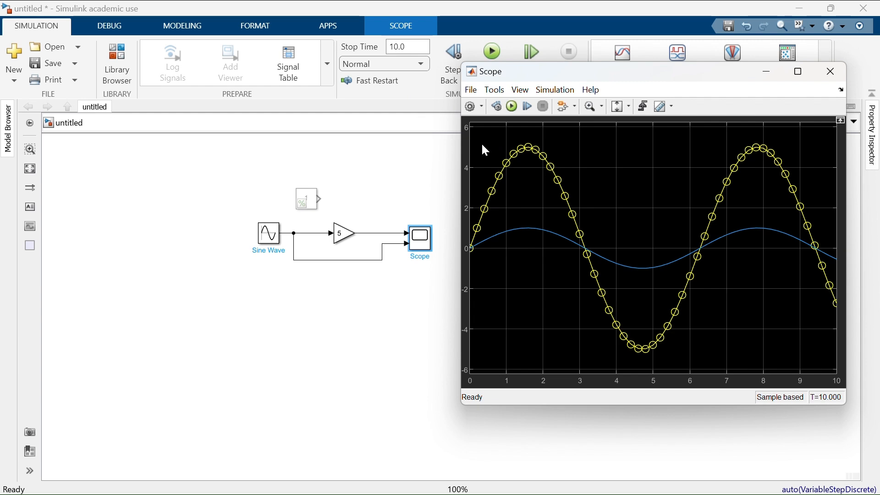
click(340, 238)
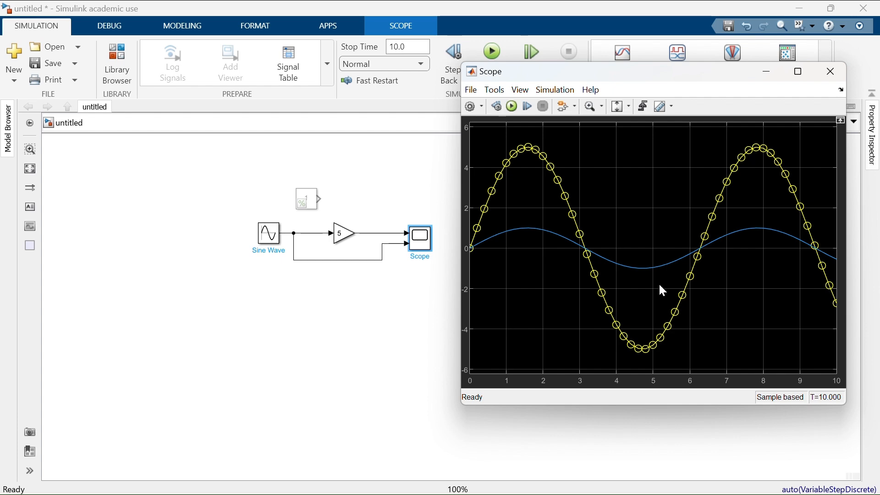
Step: Set the Sine Wave block's amplitude to 5
double_click(269, 232)
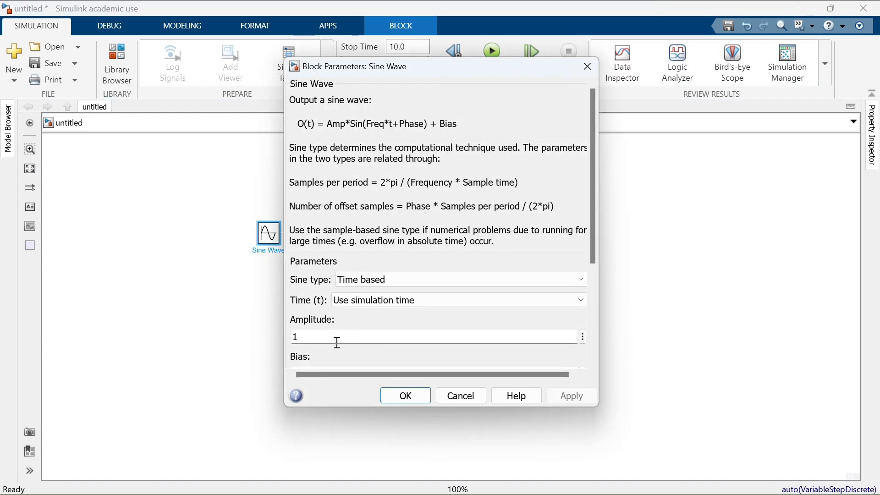
double_click(338, 343)
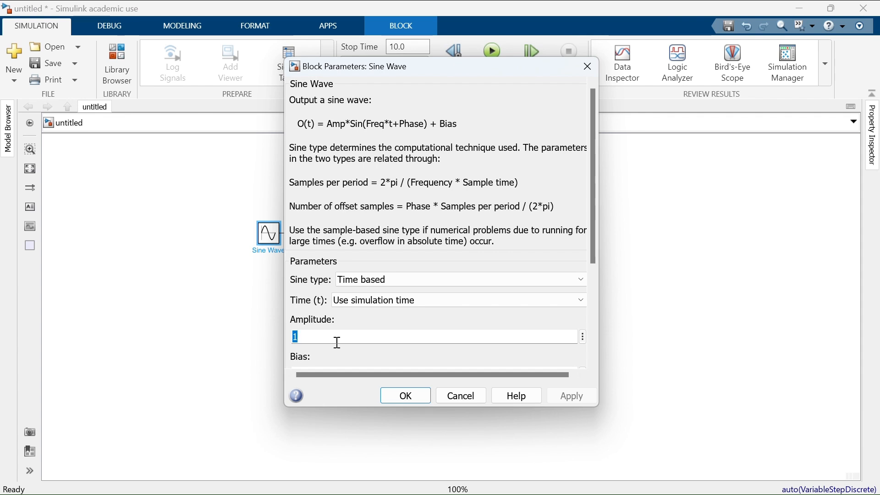
text(2)
key(BackSpace)
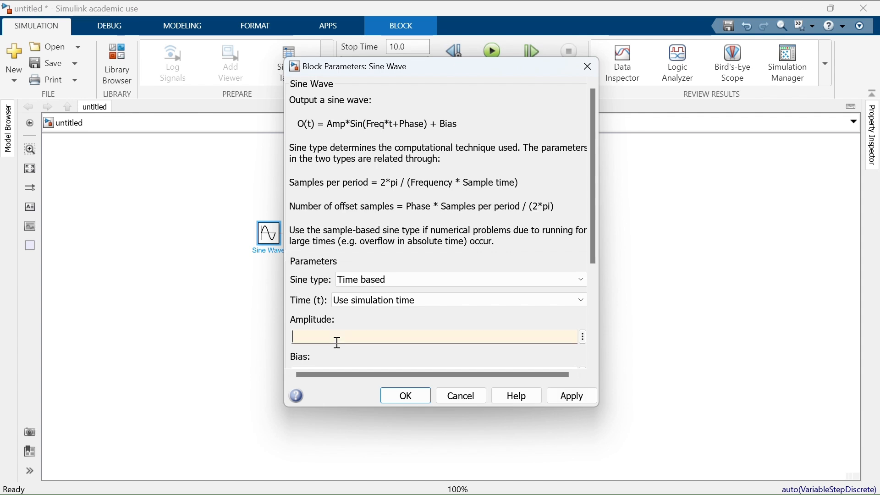
text(5)
click(574, 396)
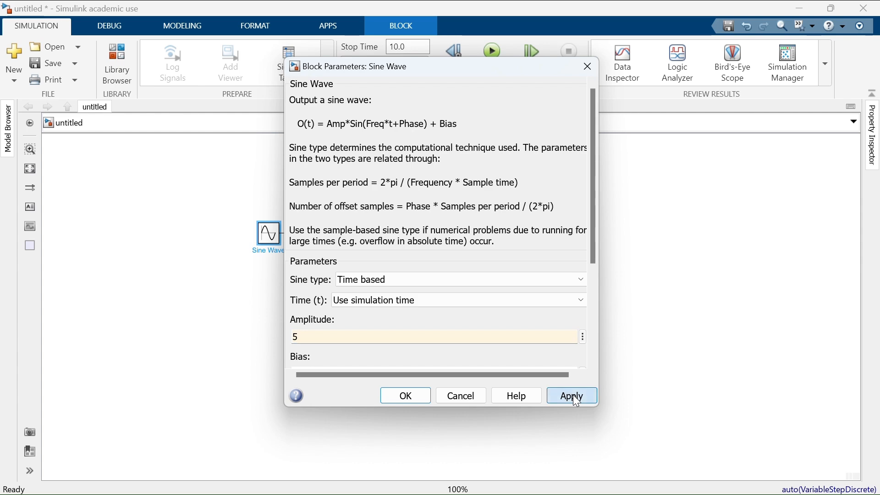
click(405, 396)
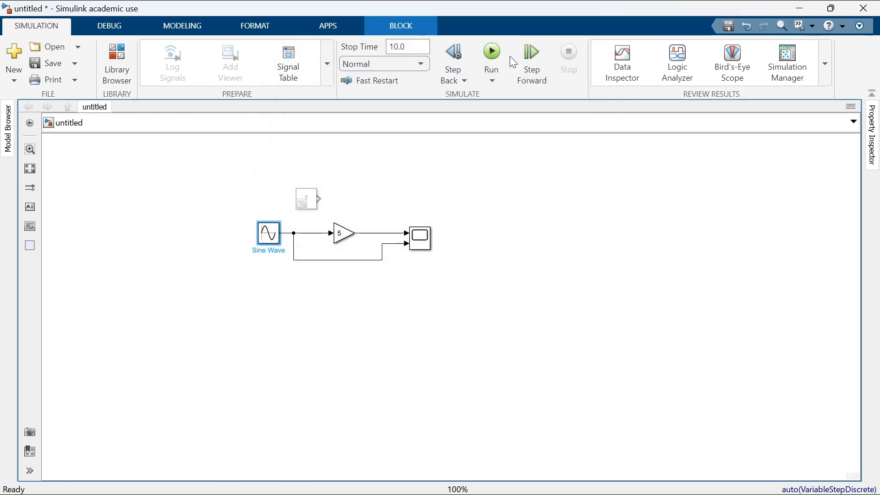
Step: Rerun the simulation with the new sine amplitude and bring up the Scope display
double_click(421, 239)
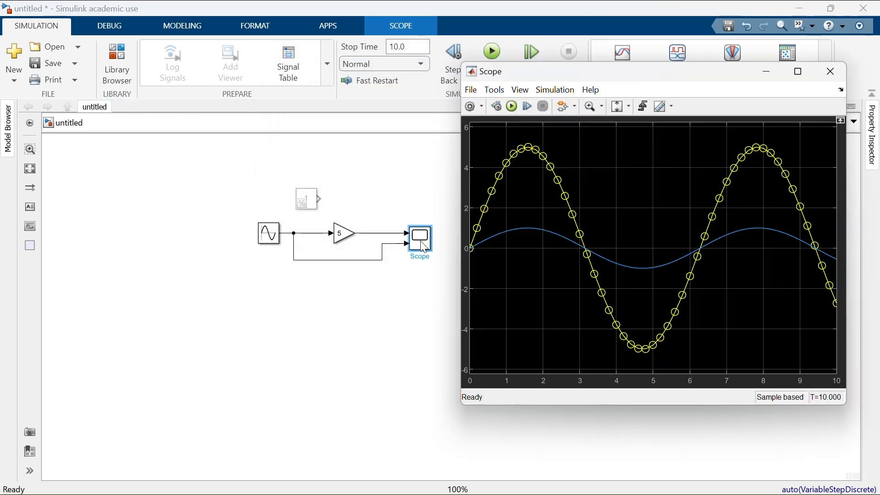
click(493, 53)
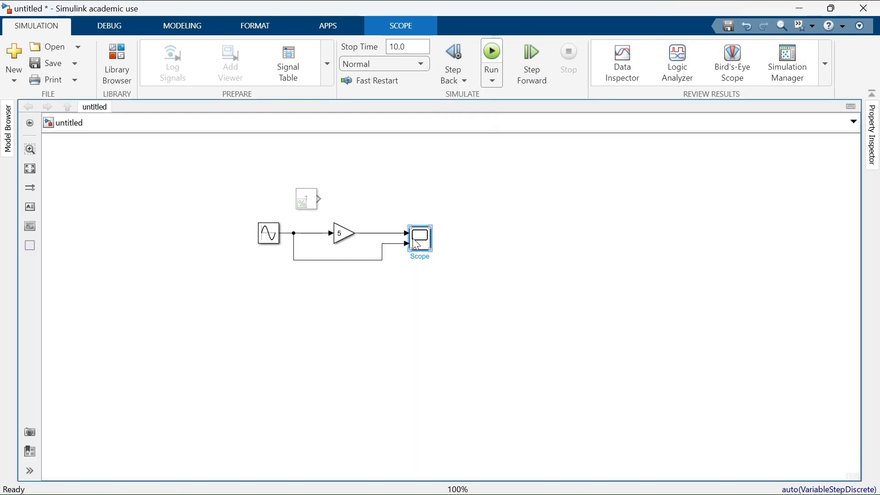
double_click(415, 239)
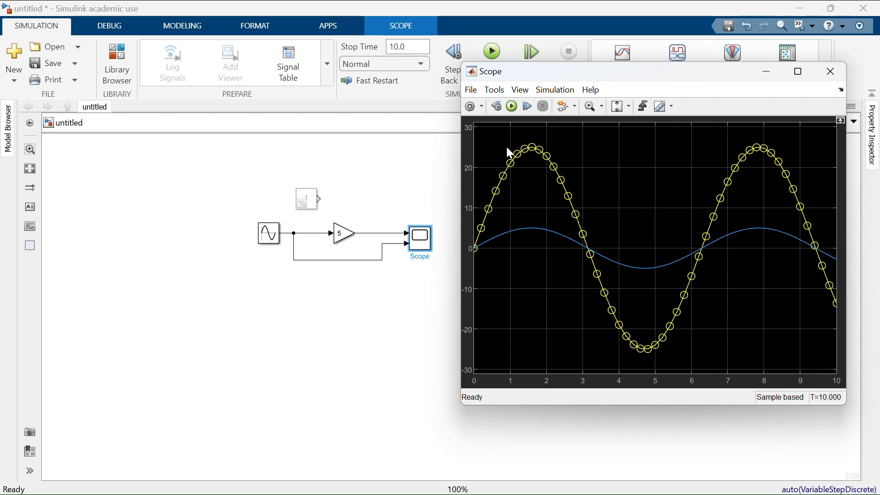
Step: Set the Gain block's gain to 10 and rerun the simulation with the Scope display open
click(342, 235)
double_click(342, 235)
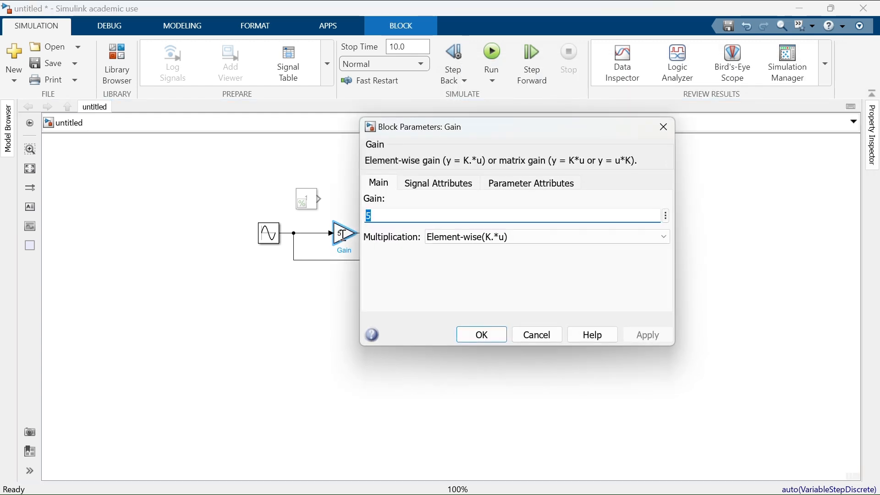
text(10)
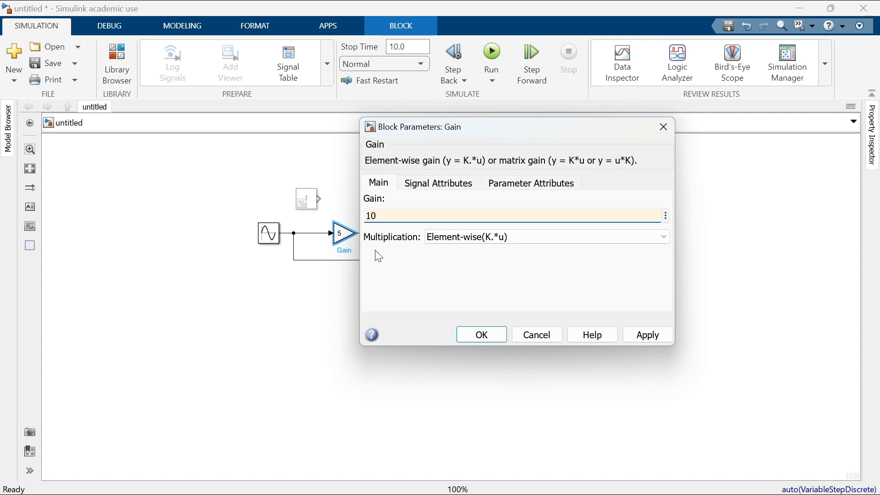
click(642, 335)
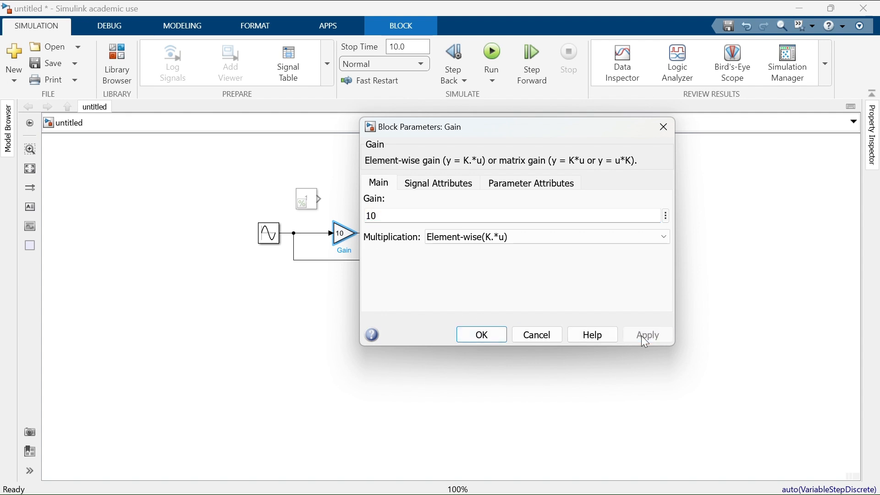
click(480, 340)
double_click(423, 242)
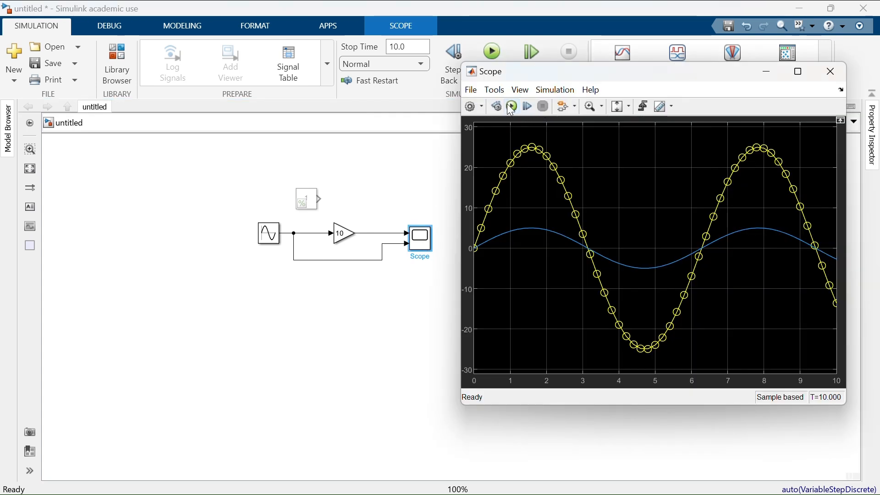
click(510, 106)
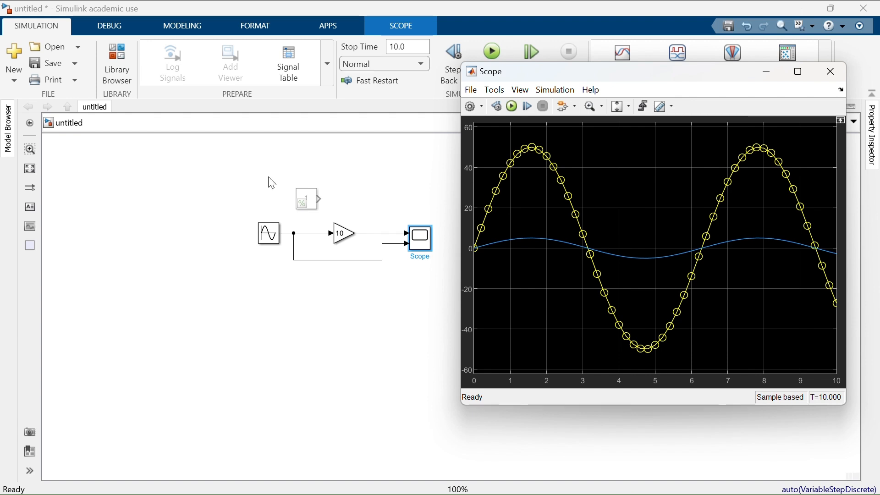
Step: Remove the commented-out Constant block above the signal line and fit the remaining blocks to the view
click(306, 199)
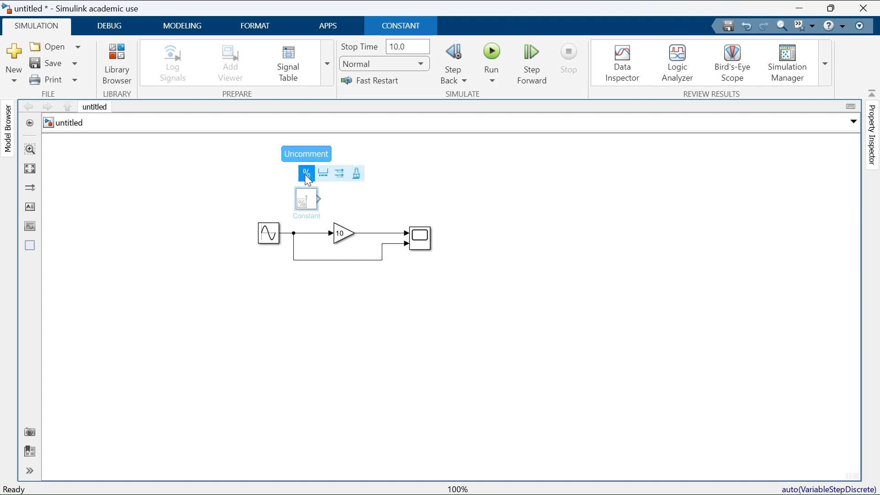
click(306, 174)
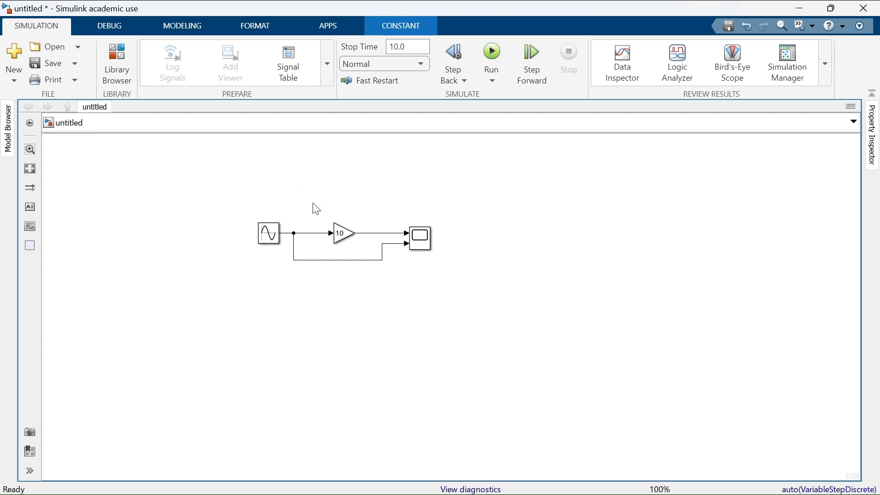
drag(233, 194, 455, 317)
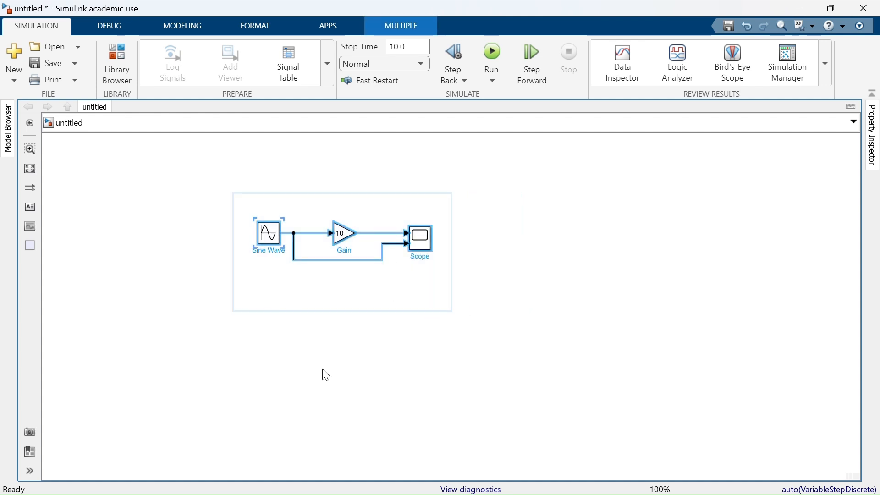
key(space)
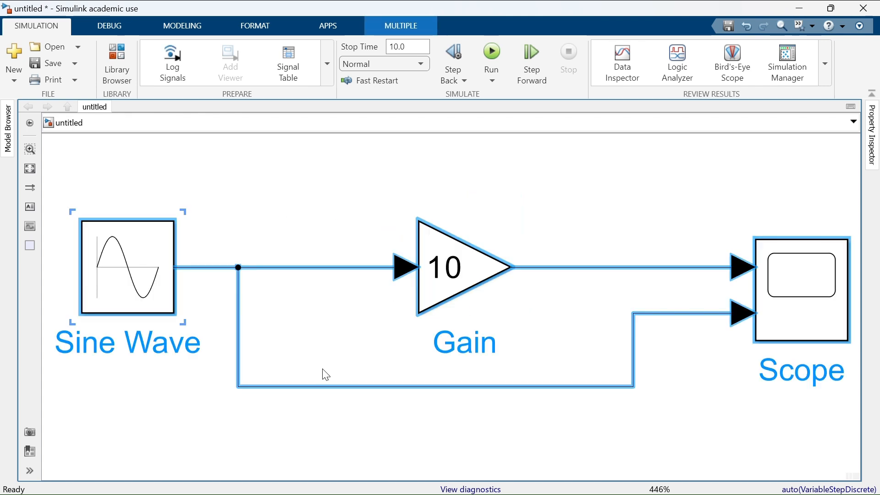
click(359, 219)
key(space)
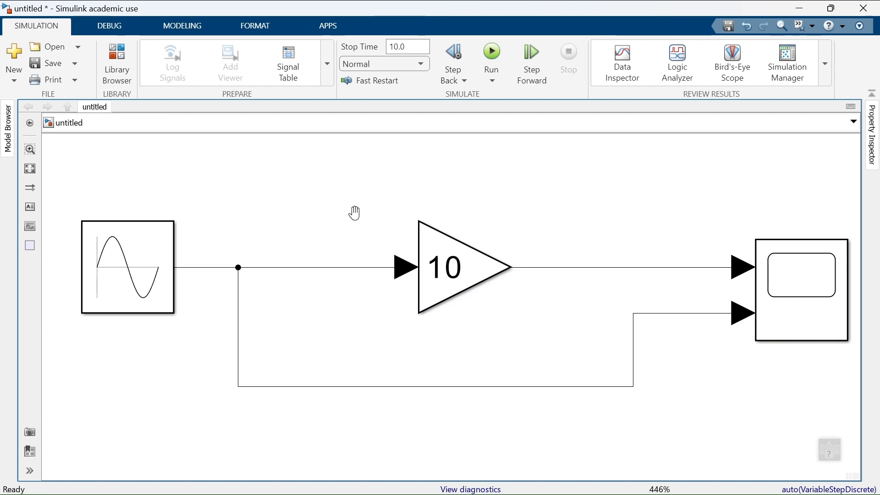